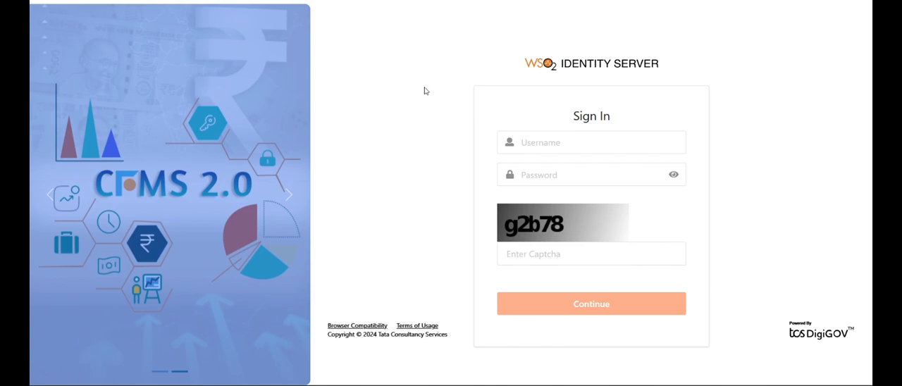
Enter the account's username in the sign-in form
click(544, 141)
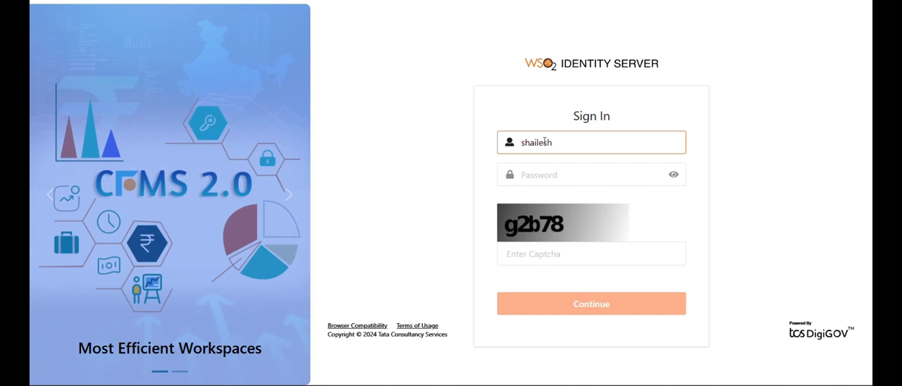
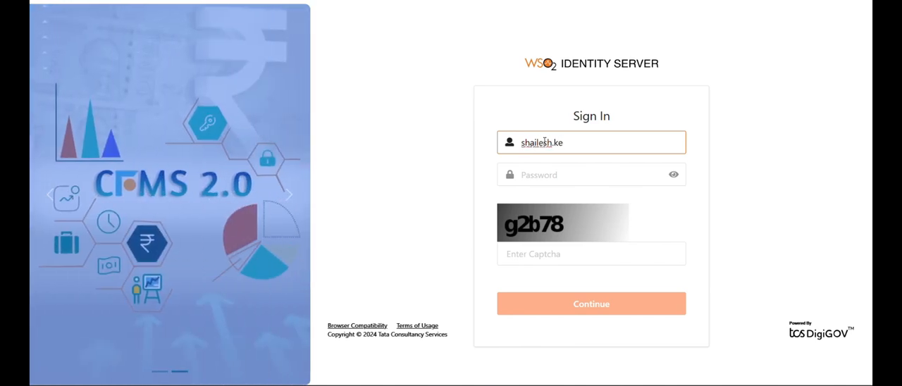
key(Tab)
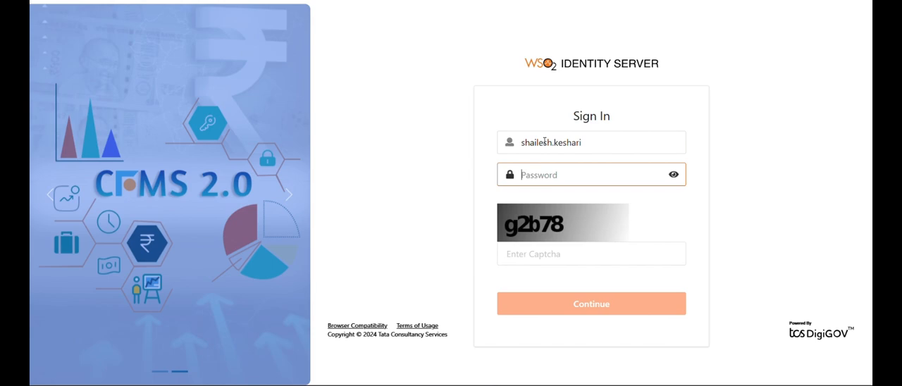
Enter the account password and the captcha text, and continue with the sign-in
text(••••••••••)
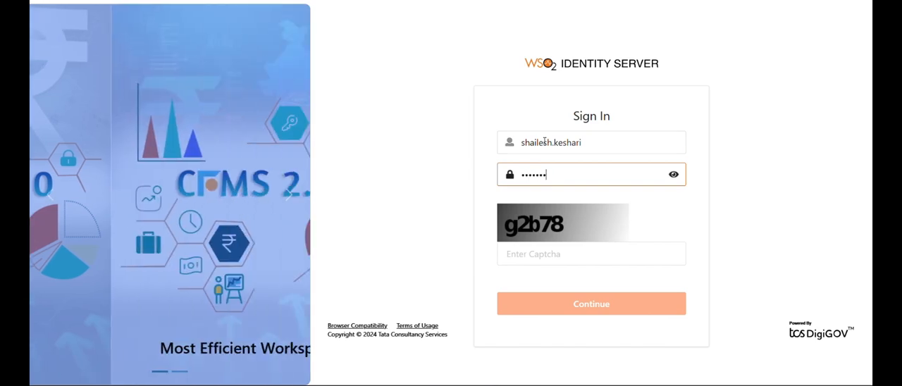
text(•)
key(Tab)
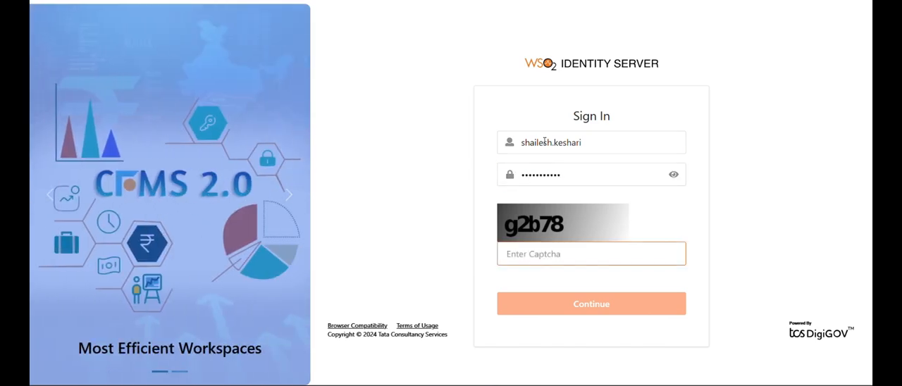
text(g2)
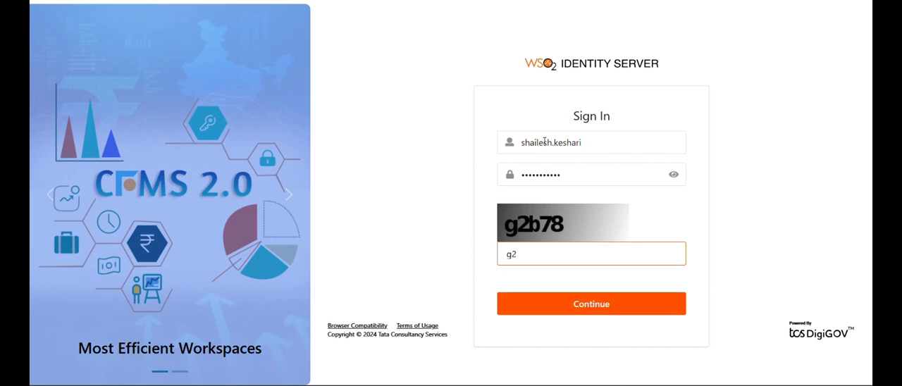
text(b)
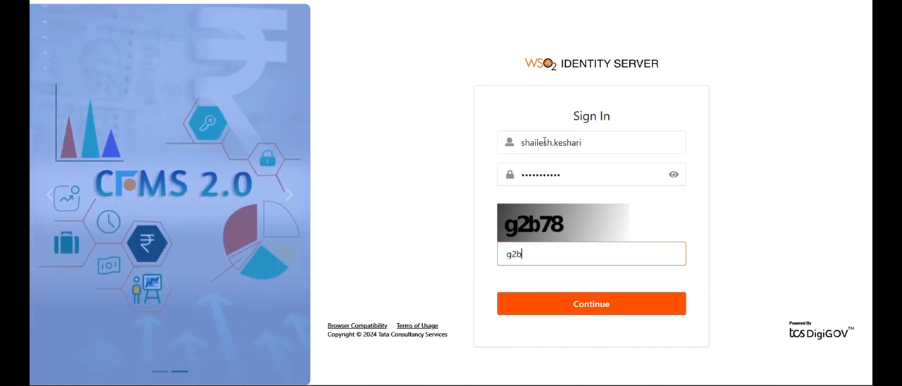
text(78)
click(568, 304)
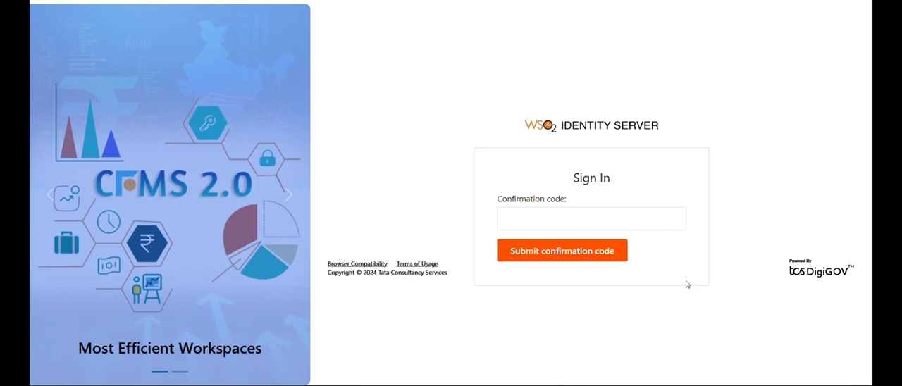
Enter the confirmation code and submit it to complete the sign-in
click(652, 223)
text(••••••)
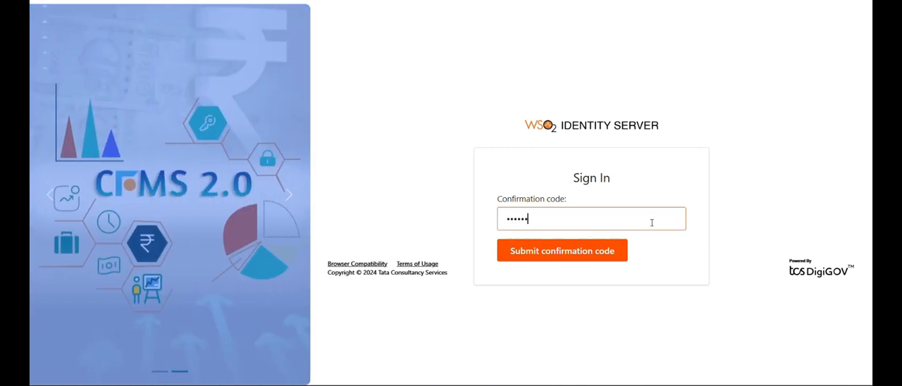
click(558, 261)
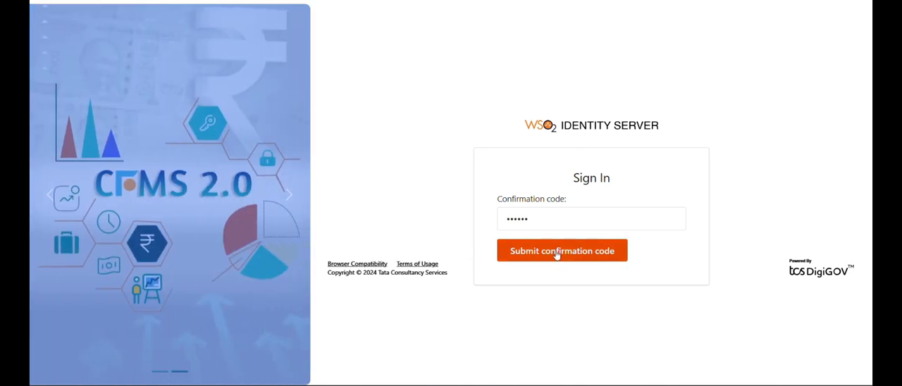
click(554, 252)
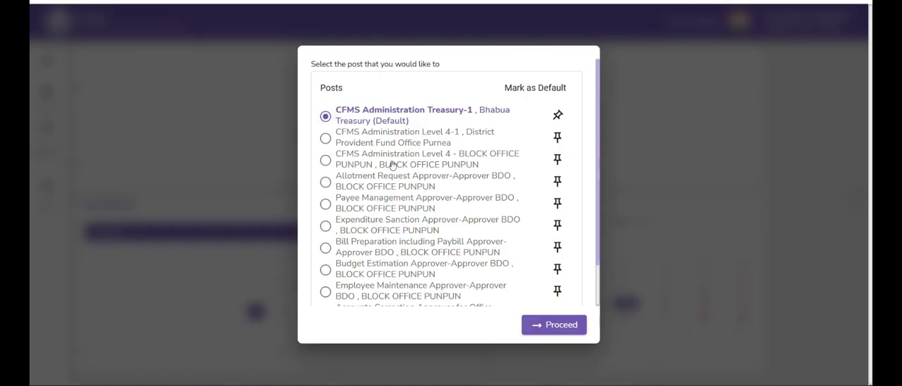
Proceed with the post CFMS Administration Level 4 - BLOCK OFFICE PUNPUN and open Workflow Configuration under Admin Control
click(392, 164)
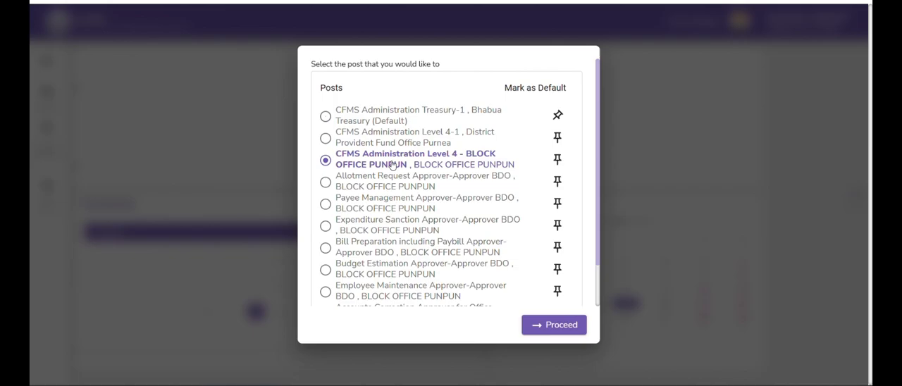
click(541, 325)
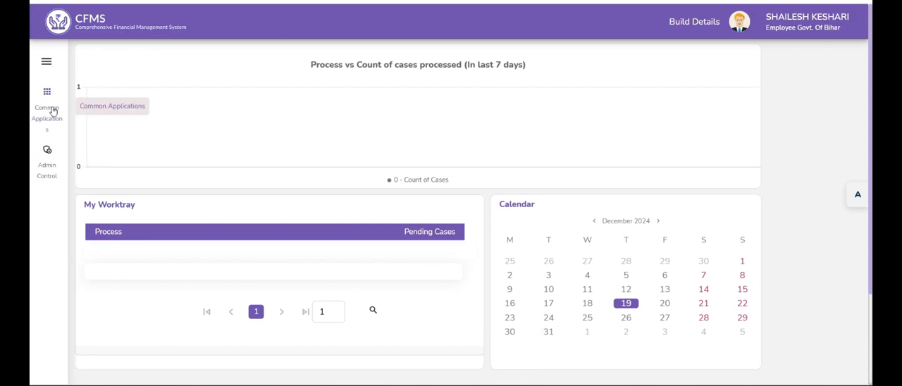
click(47, 169)
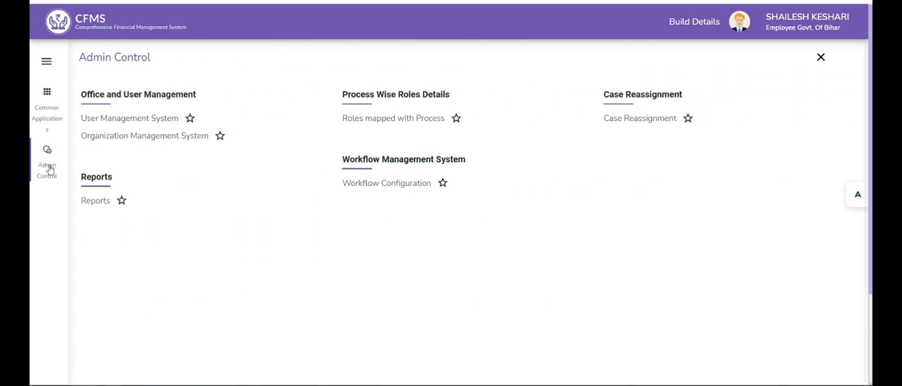
click(388, 184)
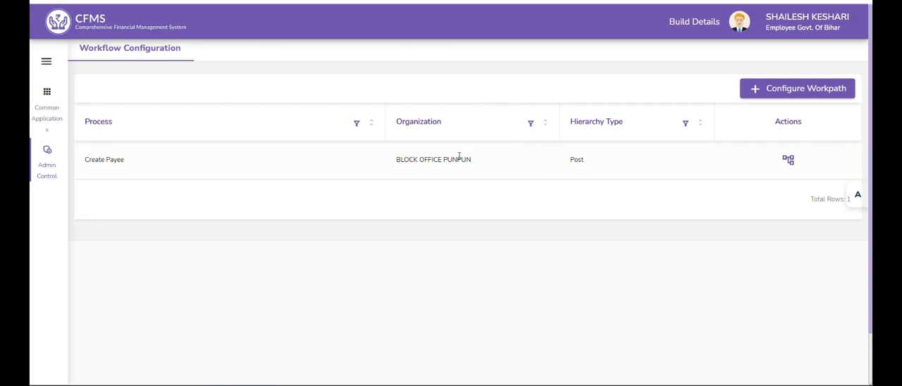
Start configuring a new workpath for the process Ebilling Sanction with DFPR Rule with hierarchy type Post
click(789, 94)
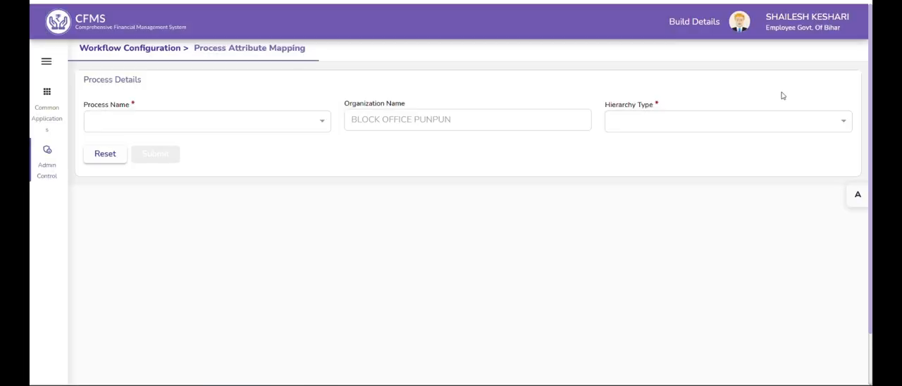
click(268, 125)
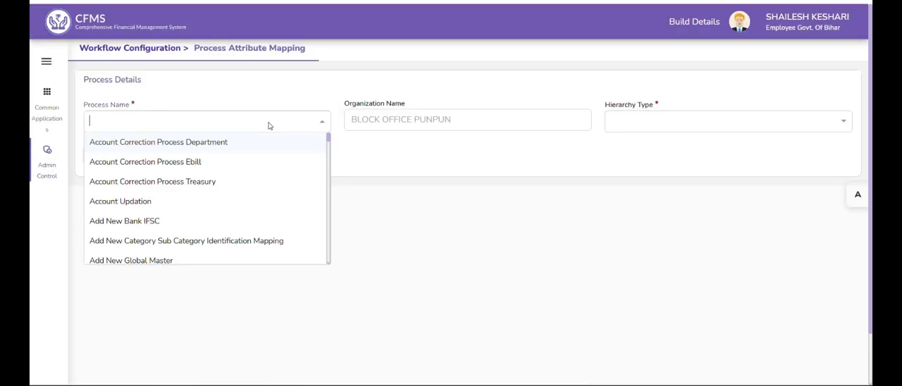
text(dfp)
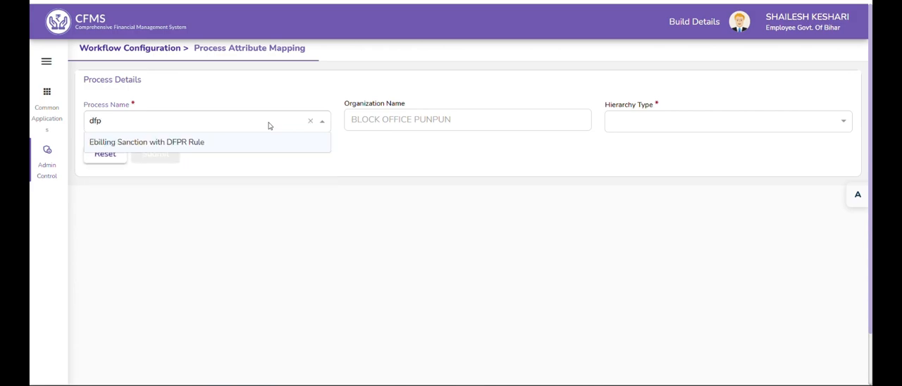
click(252, 143)
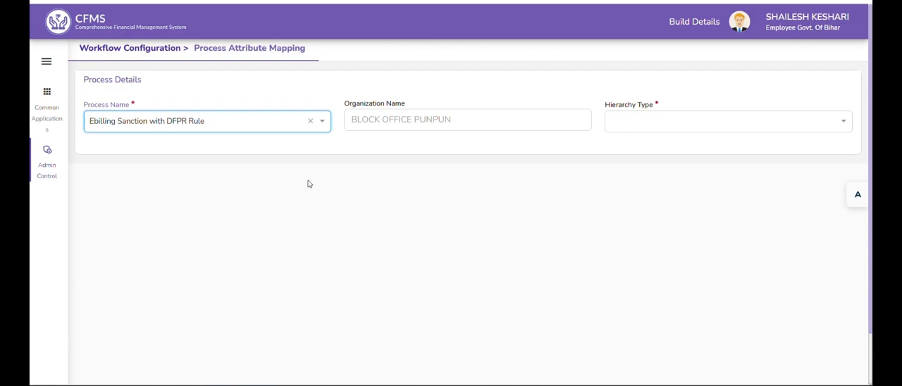
click(623, 130)
click(618, 142)
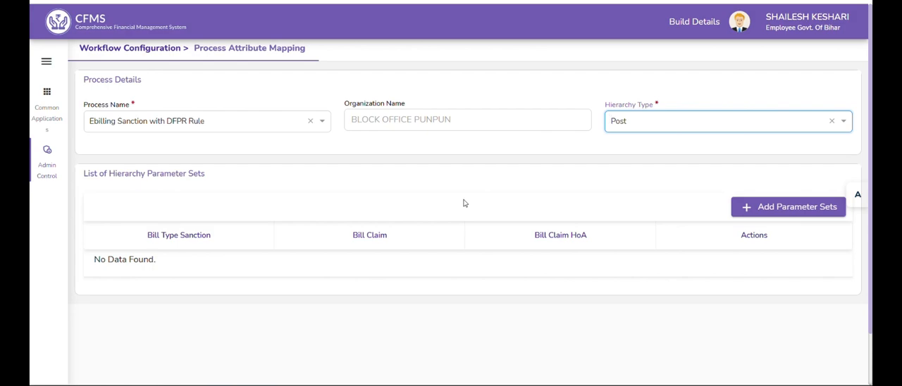
Start a new parameter set with BTC-25 # Fully Vouched Contingent Bill as the bill type sanction
click(768, 212)
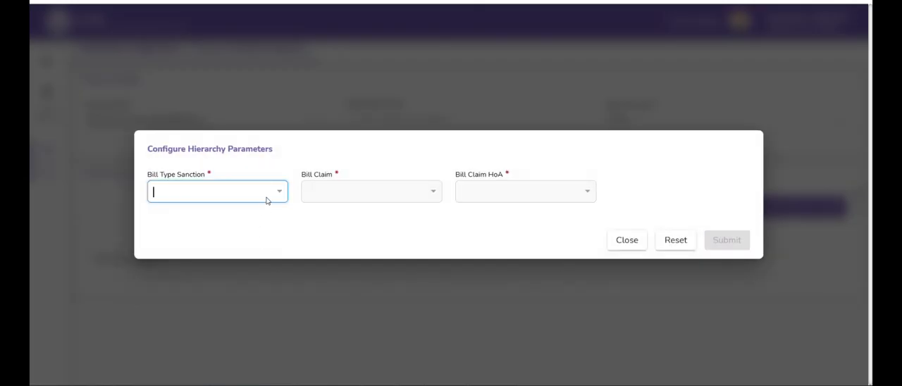
click(267, 200)
text(fuly)
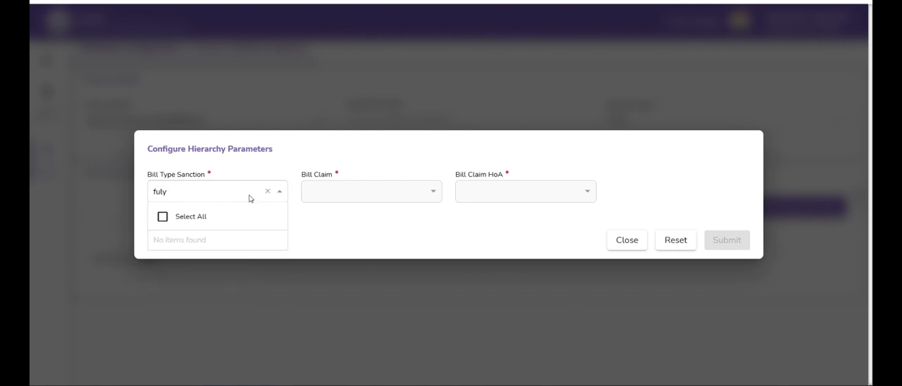
key(BackSpace)
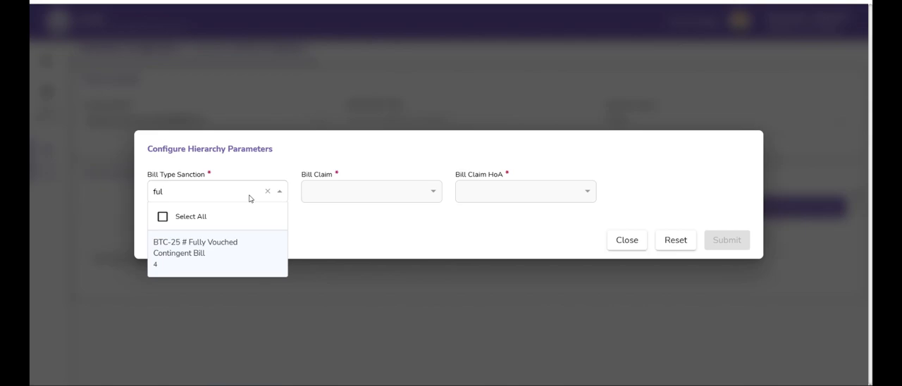
click(224, 247)
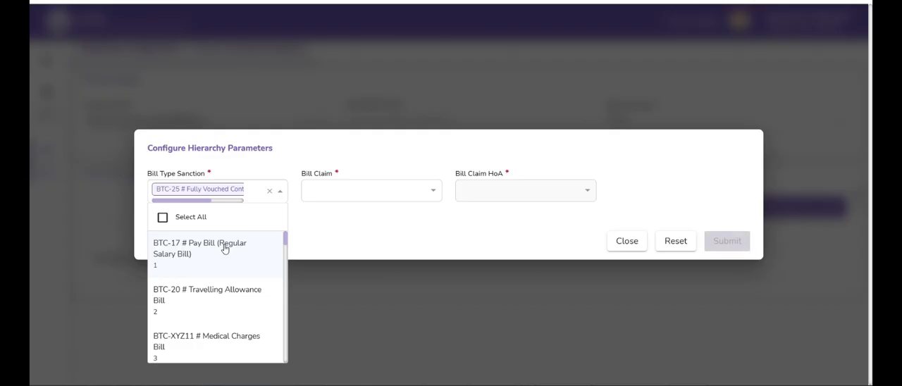
click(376, 198)
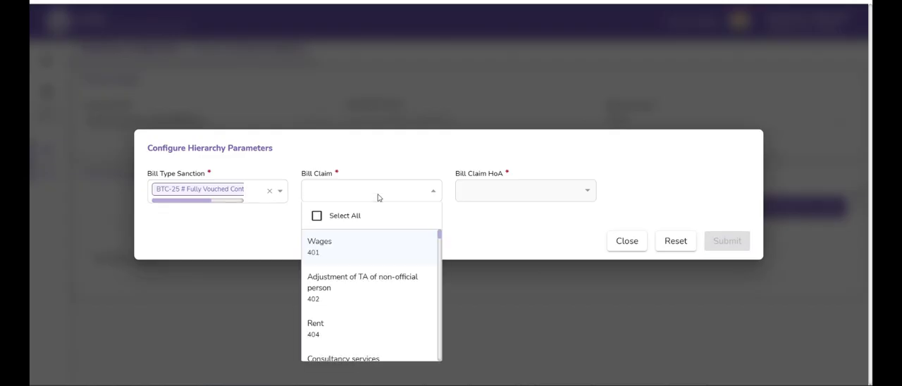
text(office)
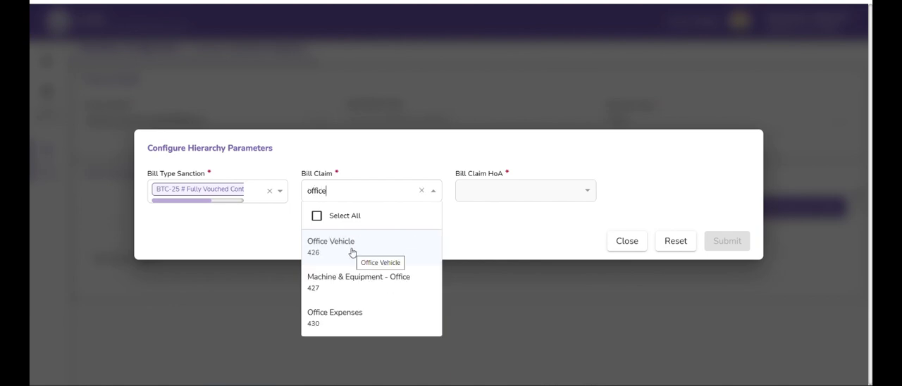
click(343, 316)
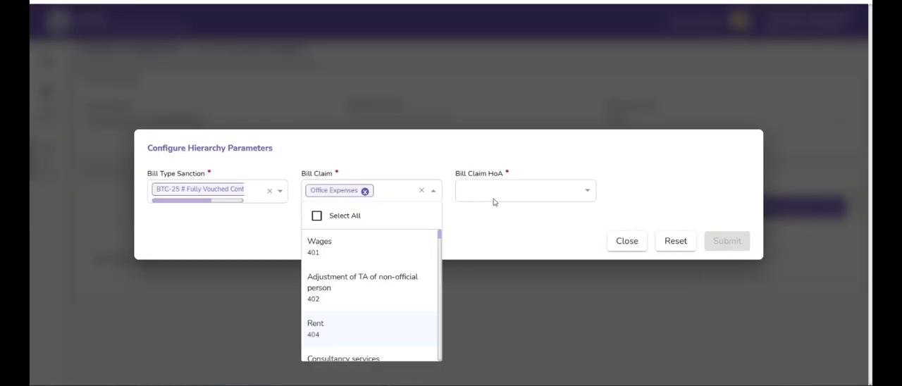
click(492, 195)
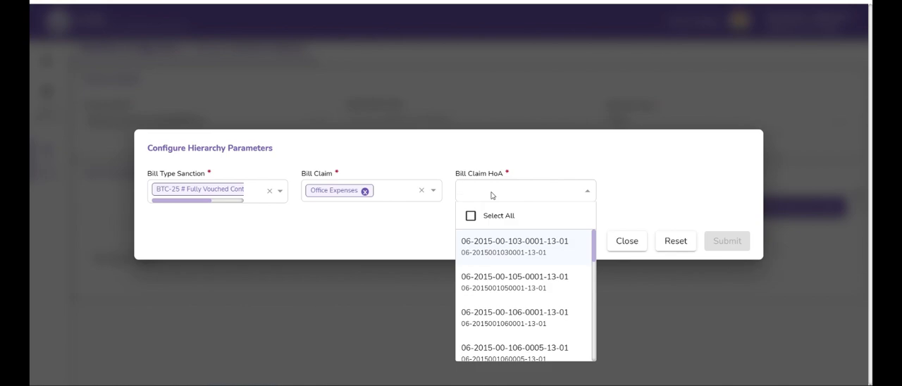
click(492, 255)
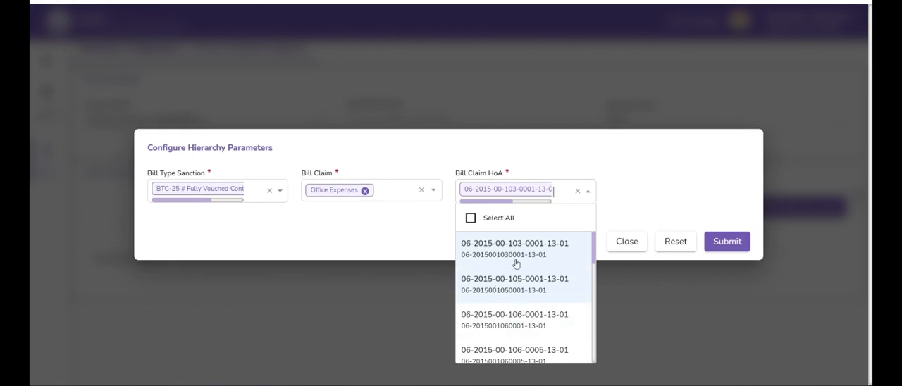
click(642, 210)
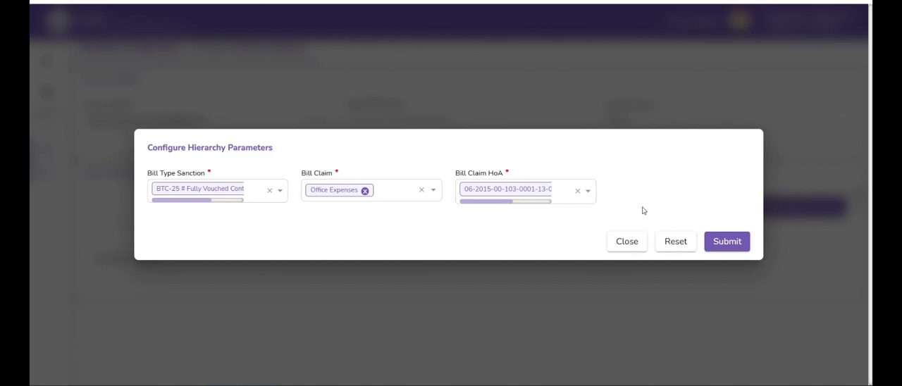
click(721, 244)
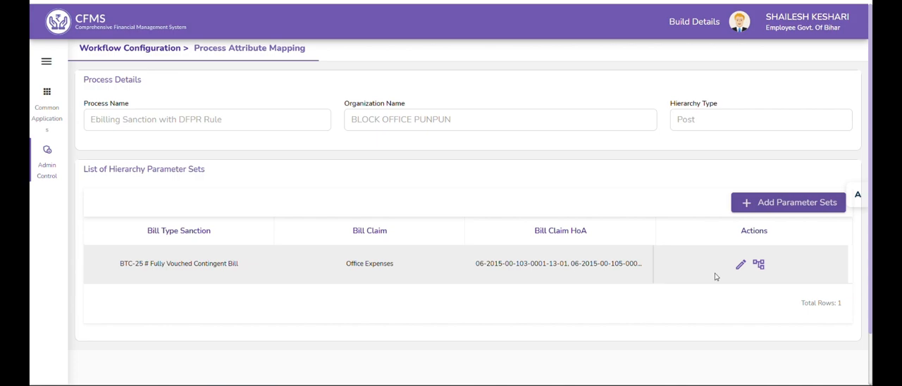
Open the parameter set's hierarchy and define a level after Start named 1, with type Post and technique Manual
click(758, 266)
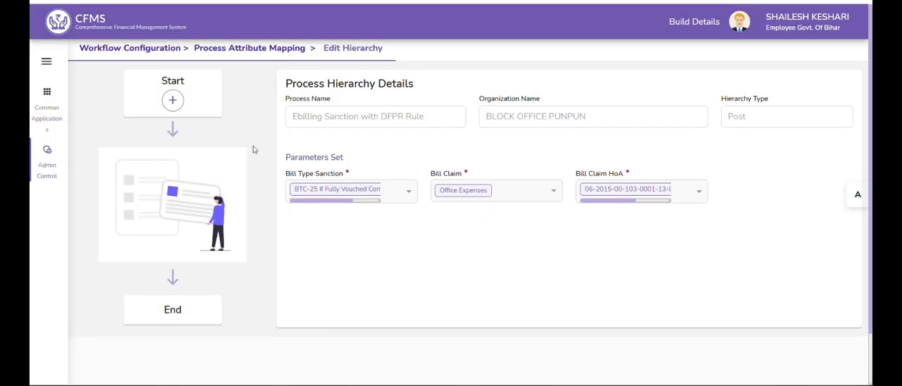
click(172, 102)
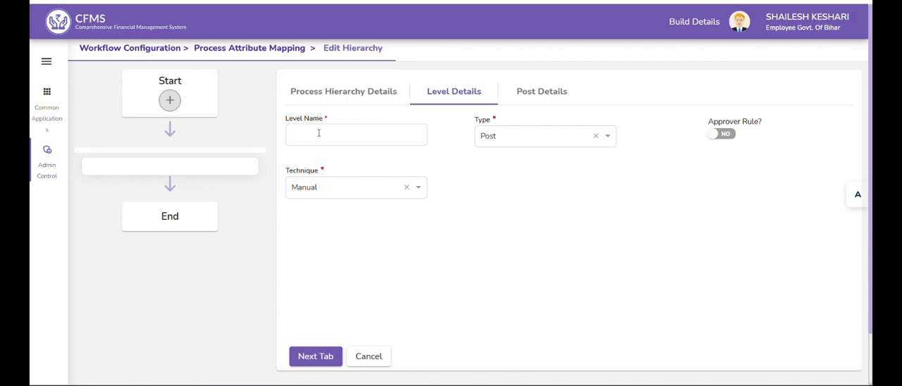
click(315, 356)
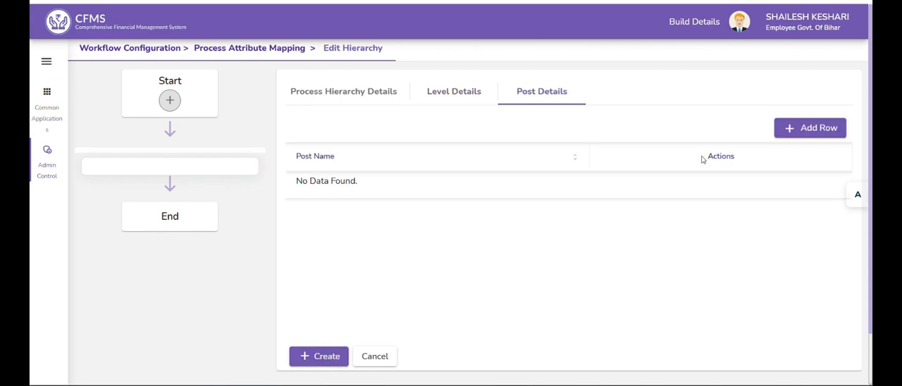
Assign the Expenditure Sanction Maker-Maker post to level 1, save the row and create the level
click(802, 133)
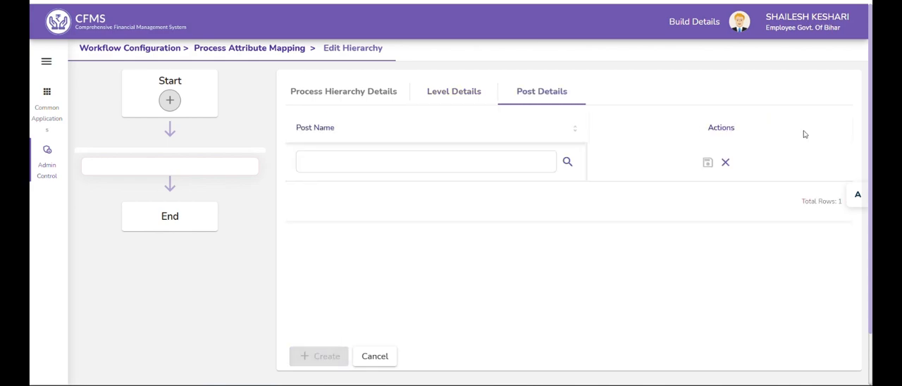
click(568, 163)
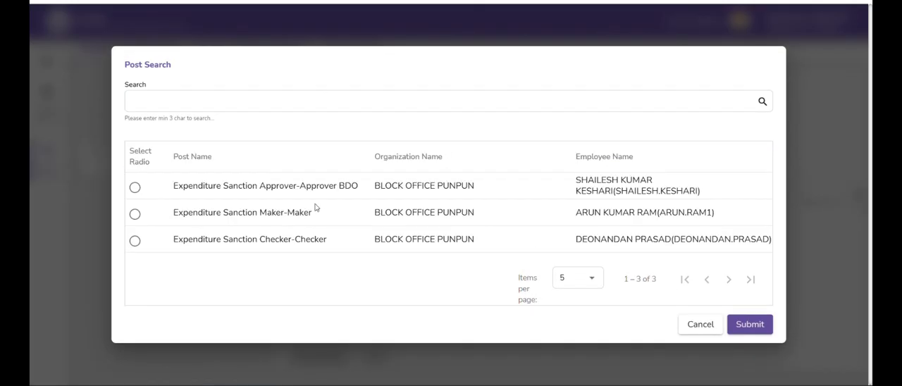
click(135, 215)
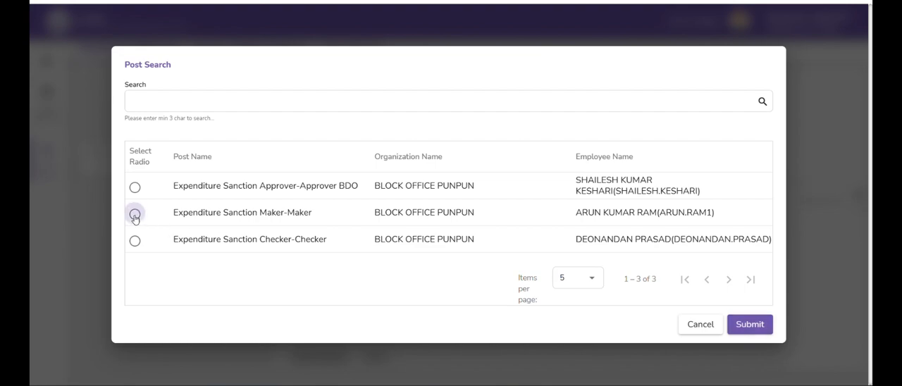
click(742, 327)
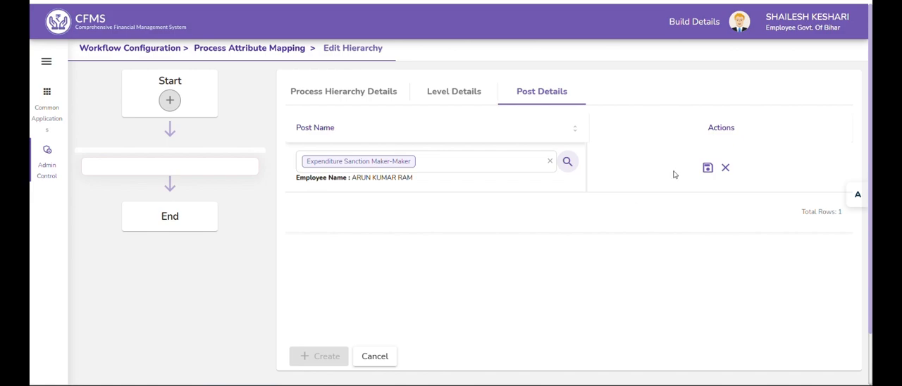
click(707, 170)
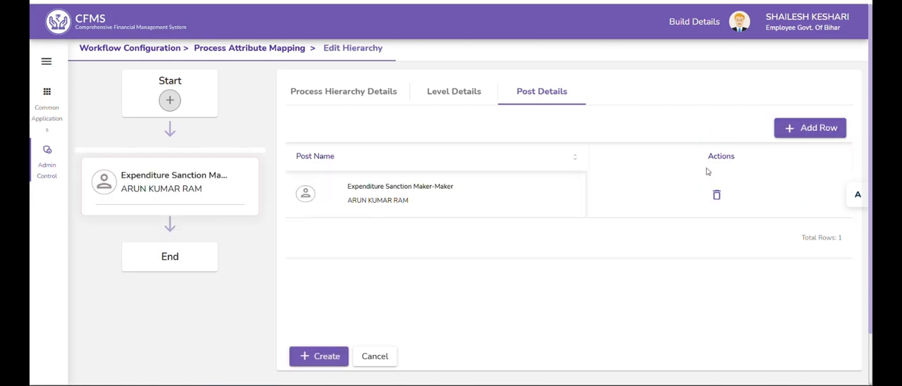
click(334, 357)
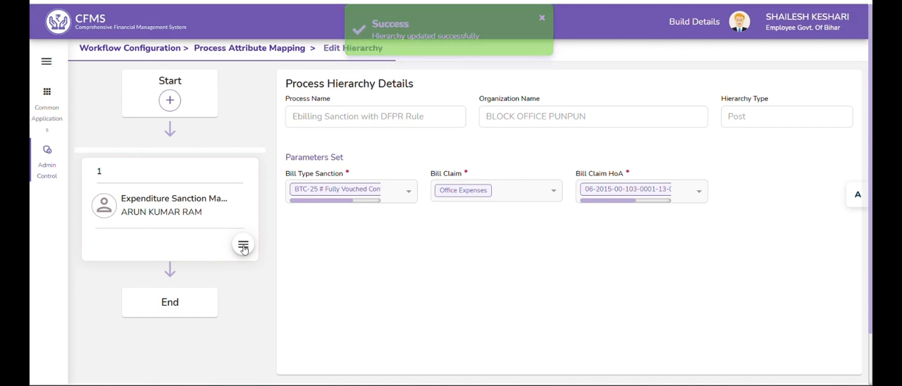
Add a level after level 1 named 2, keeping type Post and technique Manual, and proceed to its post details
click(243, 246)
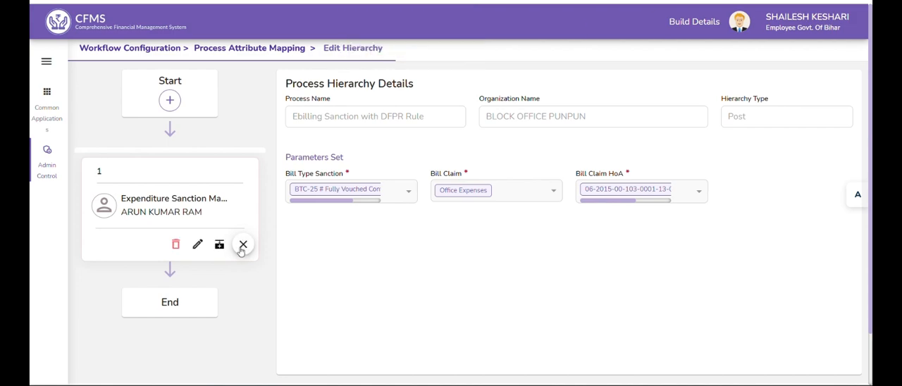
click(216, 247)
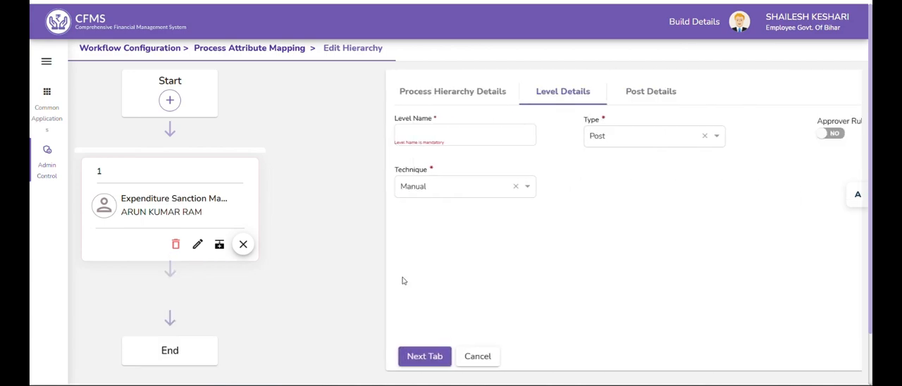
text(2)
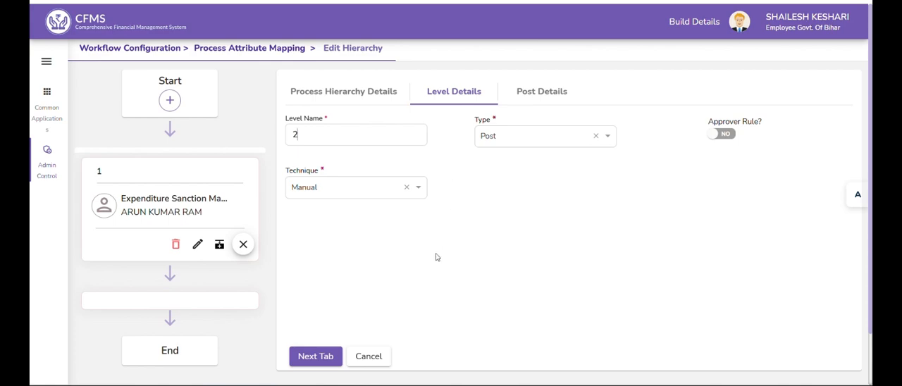
click(319, 356)
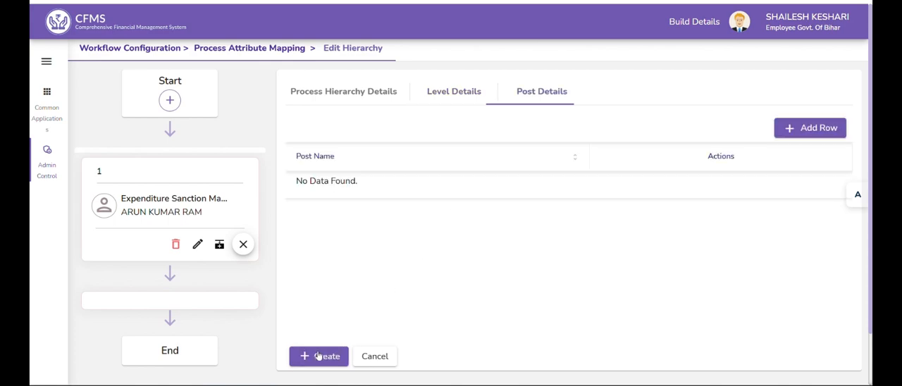
Assign the Expenditure Sanction Checker-Checker post to level 2, save the row and create the level
click(805, 132)
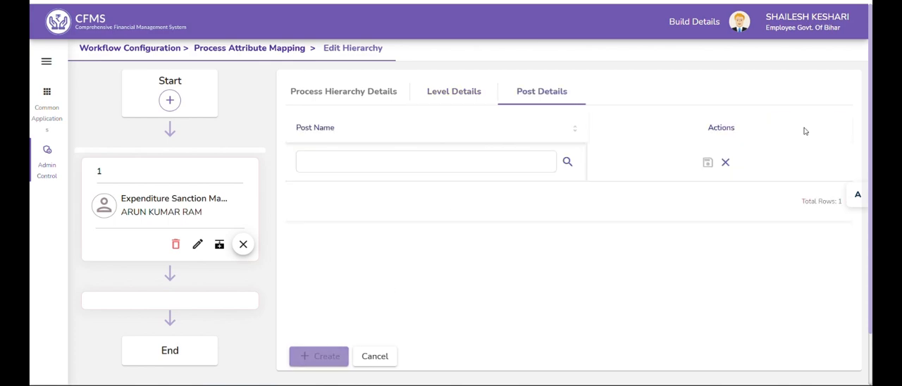
click(568, 164)
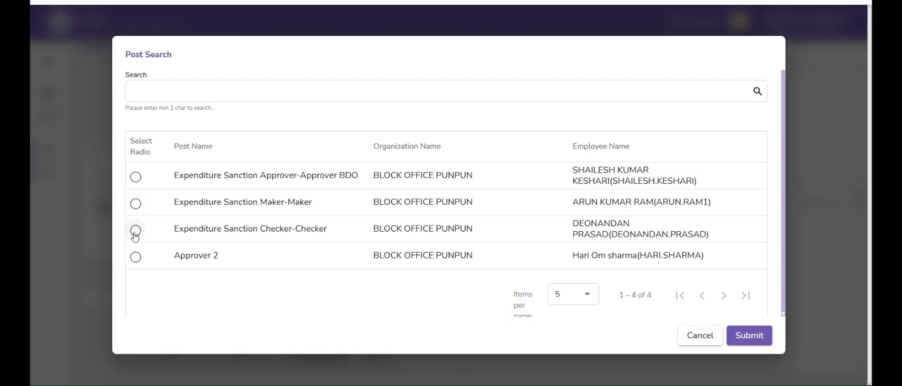
click(135, 231)
click(747, 339)
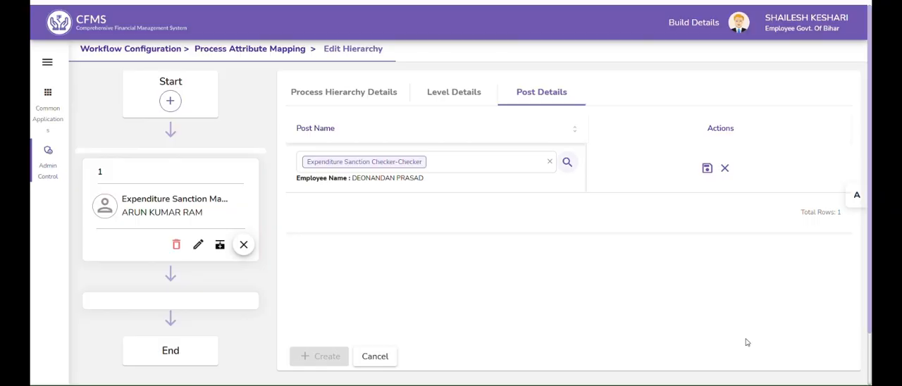
click(707, 169)
click(314, 360)
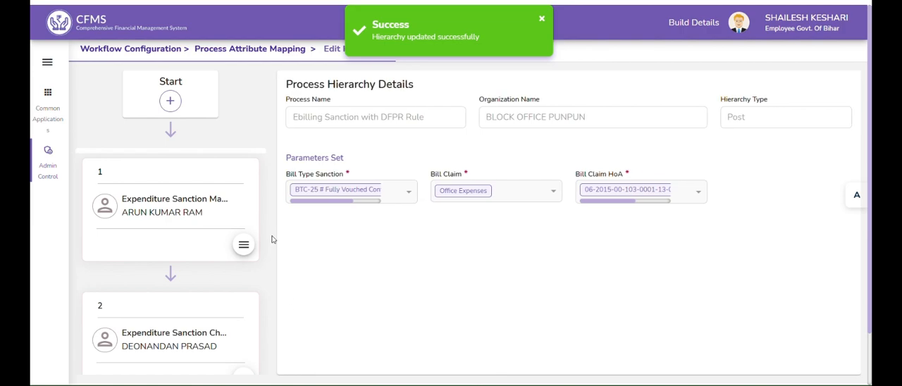
Add a level after level 2 named 3 with technique Rule Based and the approver rule enabled, and proceed to its post details
scroll(272, 247, down, 2)
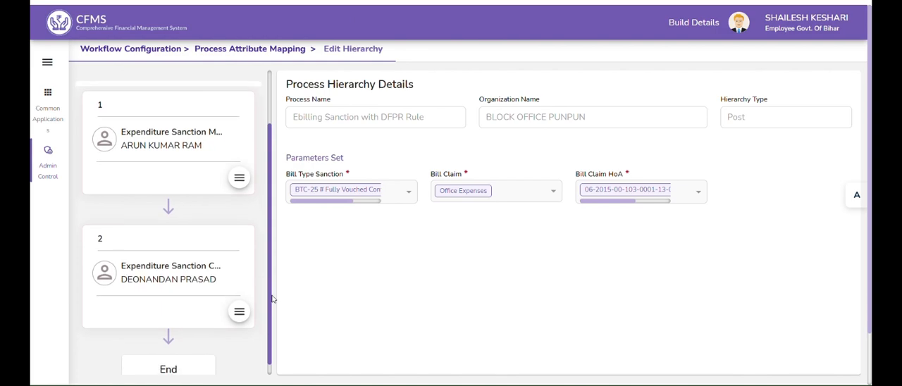
click(239, 299)
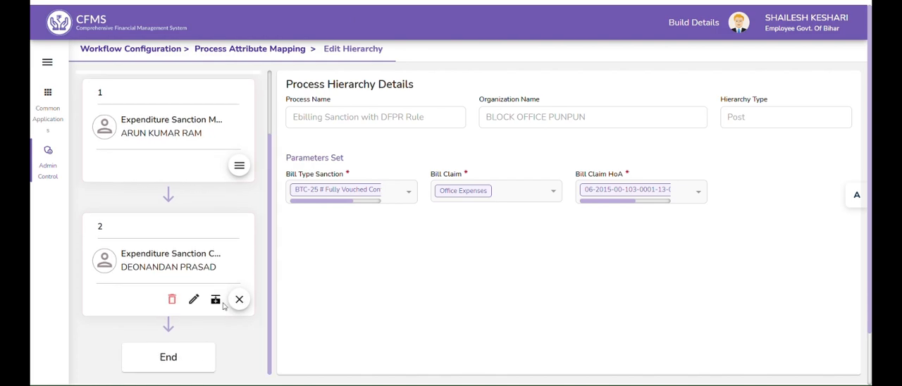
click(216, 303)
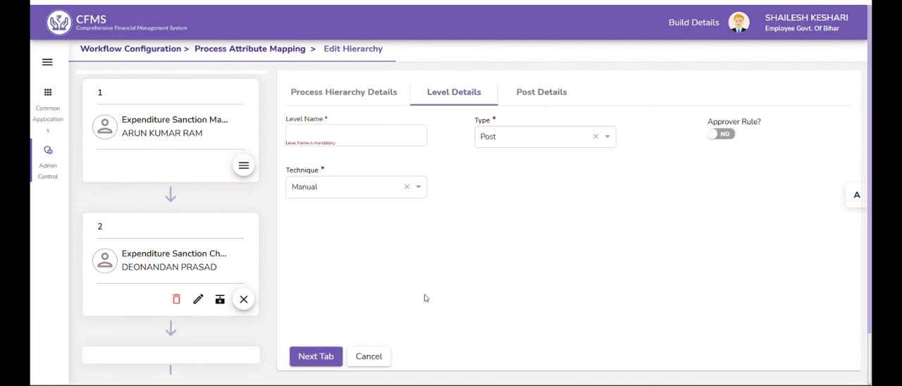
text(3)
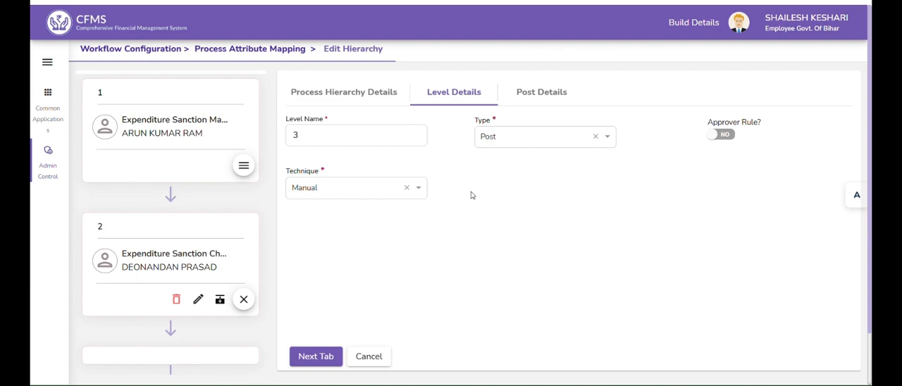
click(344, 189)
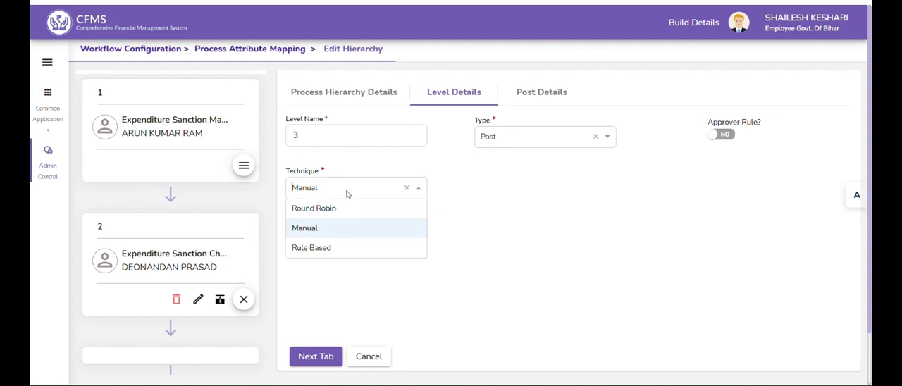
click(331, 248)
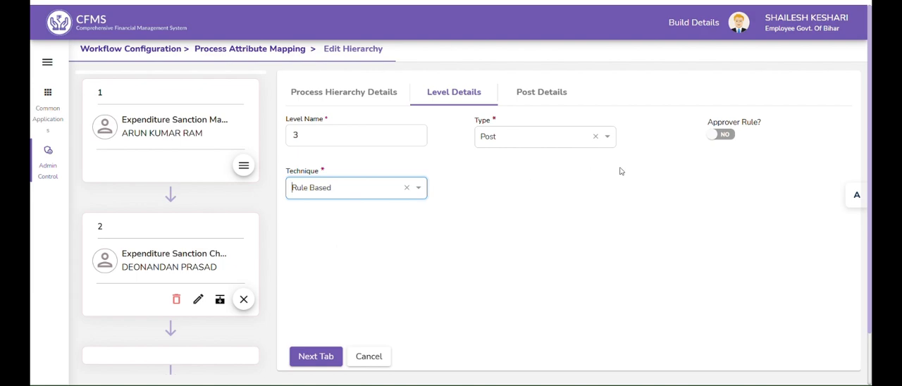
click(720, 138)
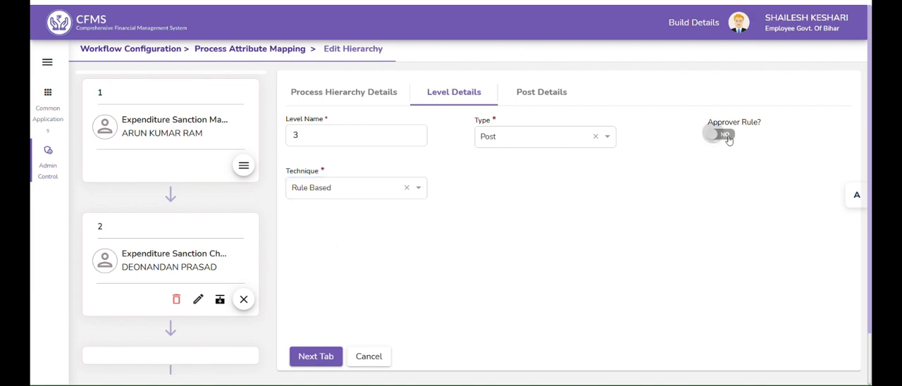
click(326, 354)
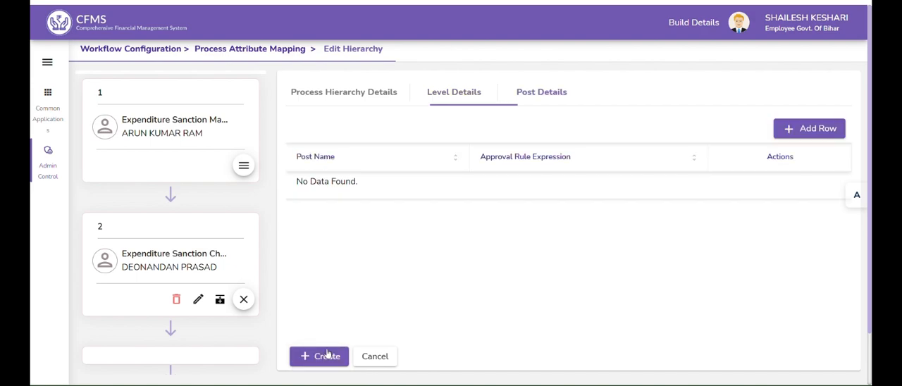
Add a post row to level 3 with Expenditure Sanction Approver-Approver BDO as the post
click(807, 129)
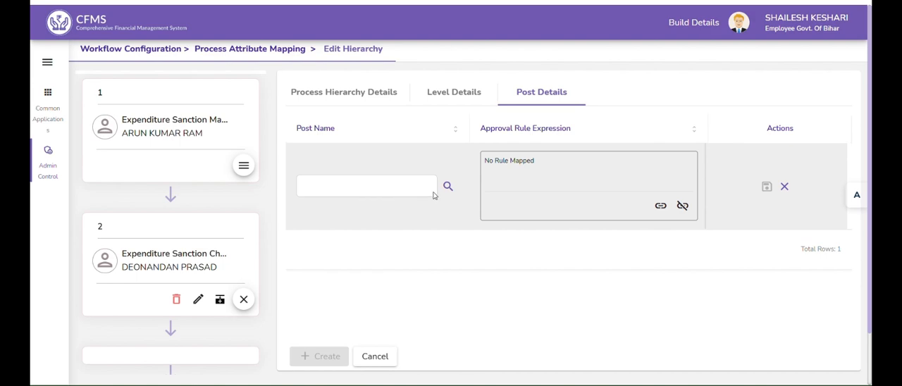
click(448, 186)
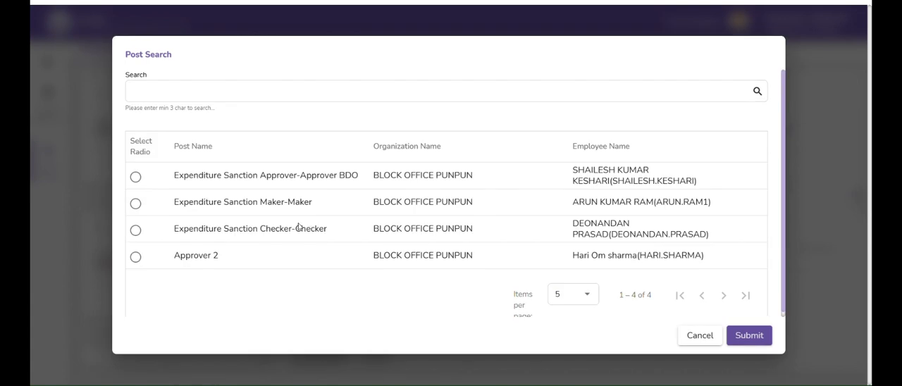
click(135, 178)
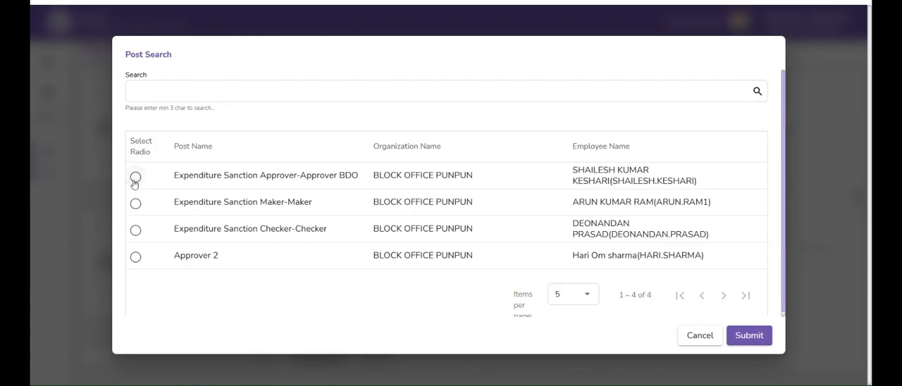
click(747, 336)
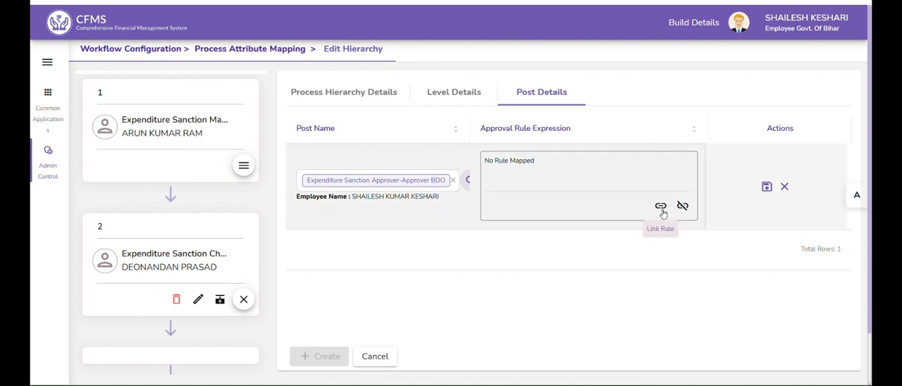
Link a clone of the Sanction Amount Greater than 10k rule with its threshold set to 100000, save the post row and create level 3
click(661, 206)
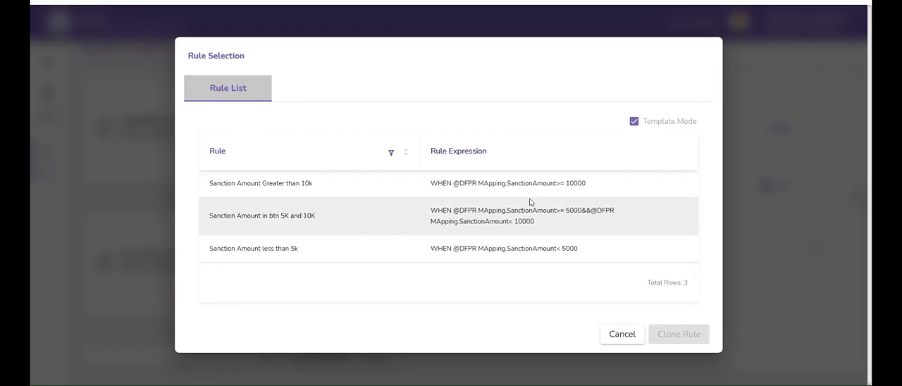
click(509, 183)
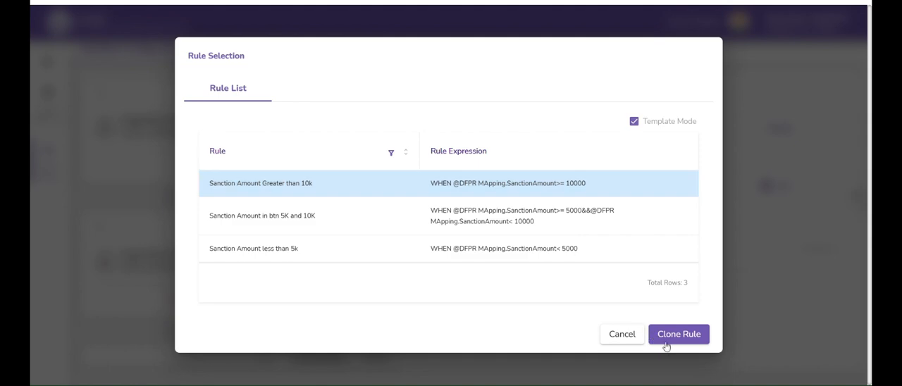
click(667, 342)
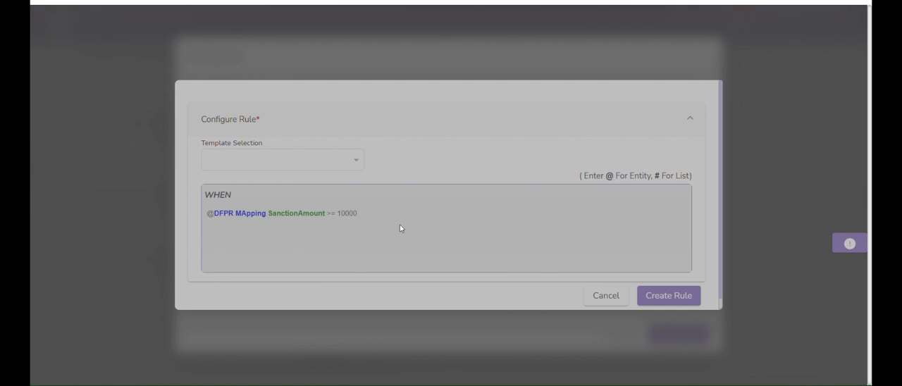
click(364, 206)
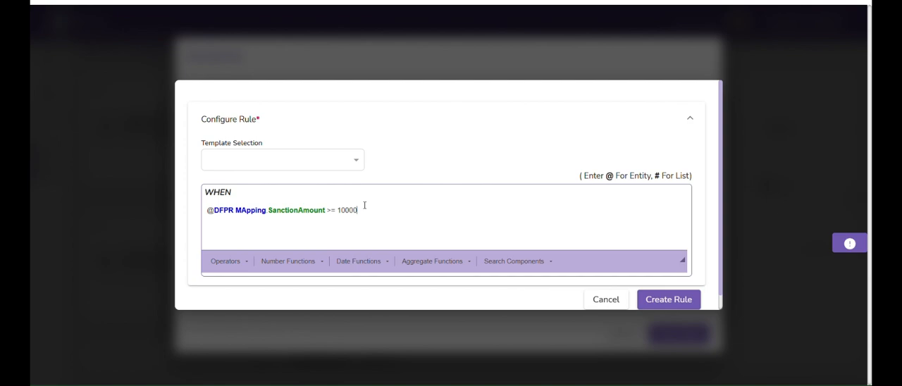
text(0)
click(663, 303)
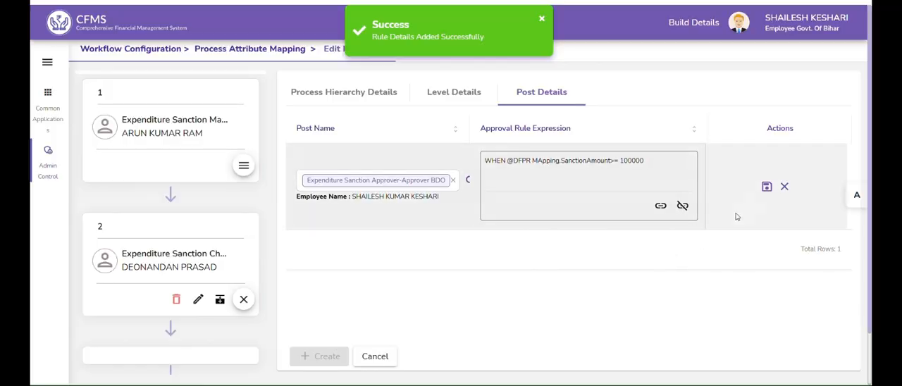
click(767, 187)
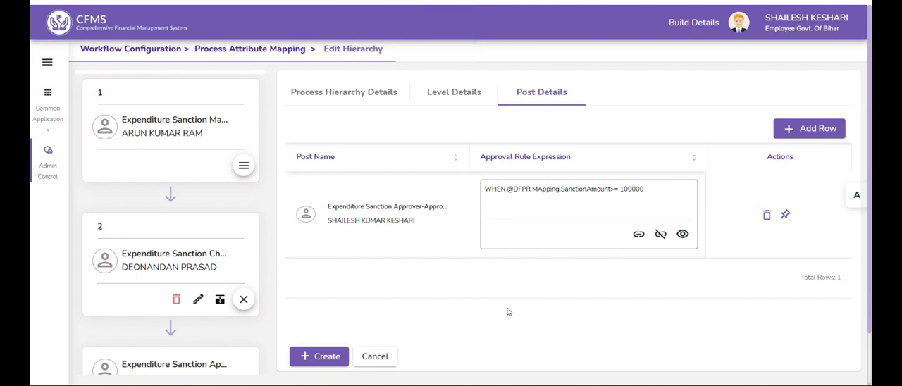
click(326, 356)
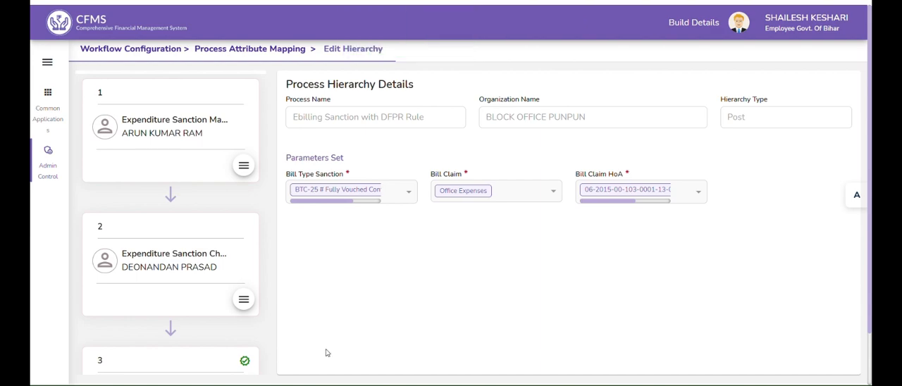
Add a level after level 3 named 4 with technique Rule Based and the approver rule enabled, and proceed to its post details
mouse_move(271, 296)
drag(271, 292, 273, 372)
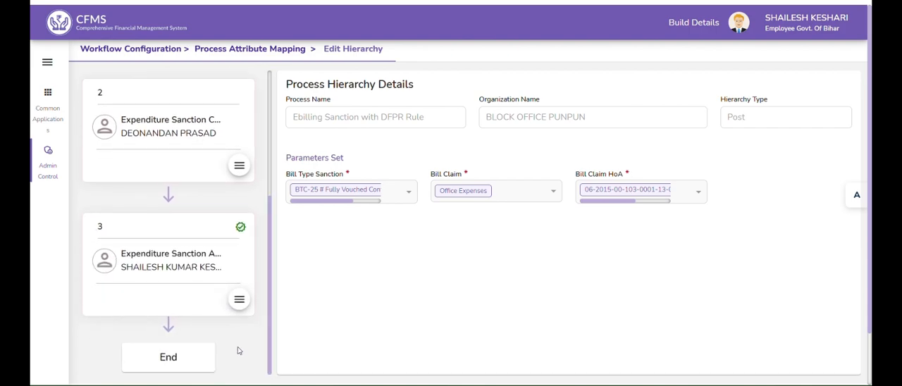
click(239, 301)
click(214, 301)
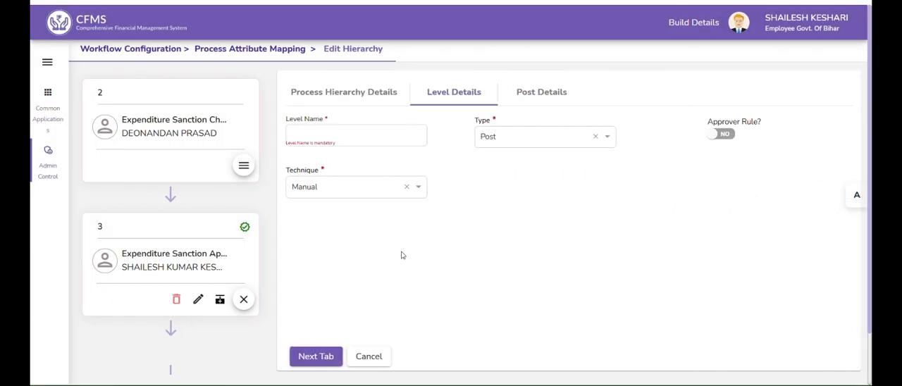
click(352, 136)
text(4)
click(358, 188)
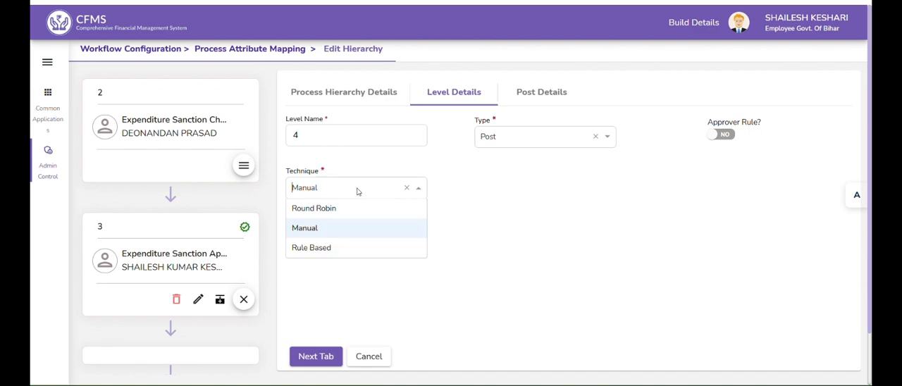
click(341, 250)
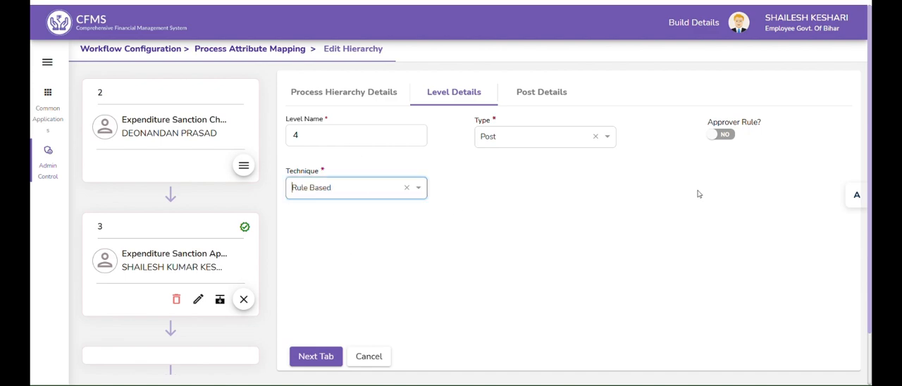
click(722, 135)
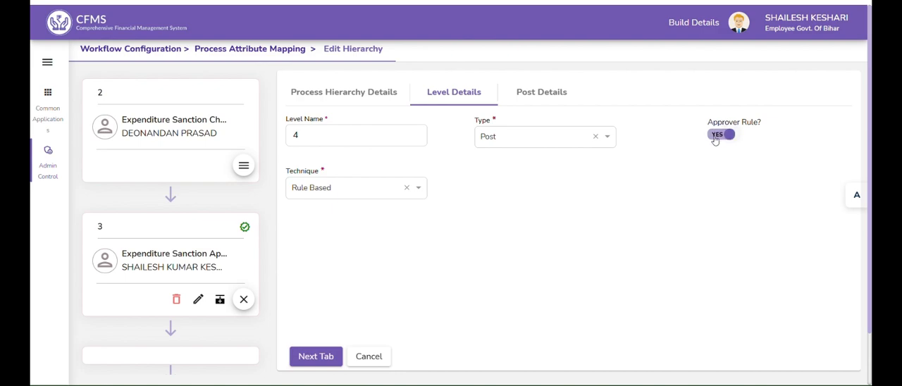
click(316, 357)
Add a post row to level 4 with Approver 2 of BLOCK OFFICE PUNPUN as the post
click(813, 129)
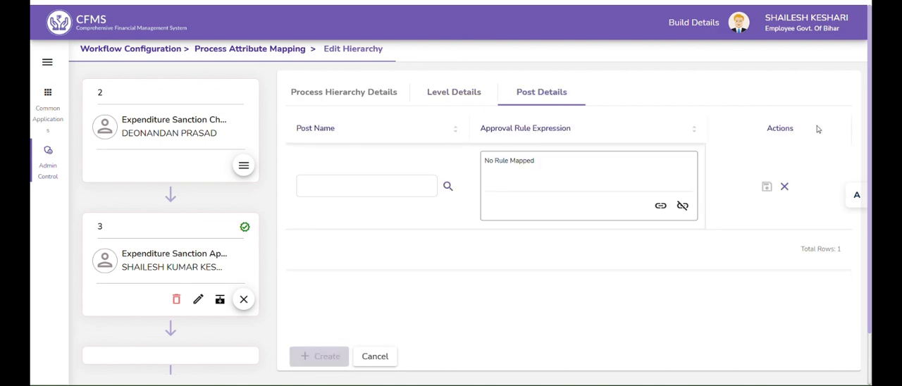
click(448, 186)
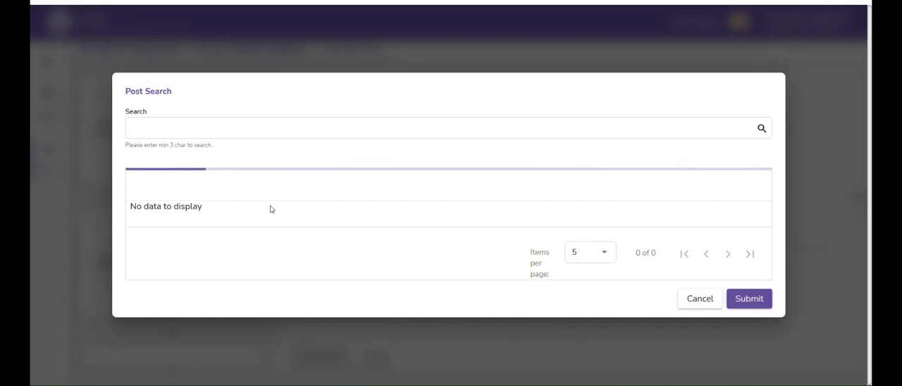
click(135, 256)
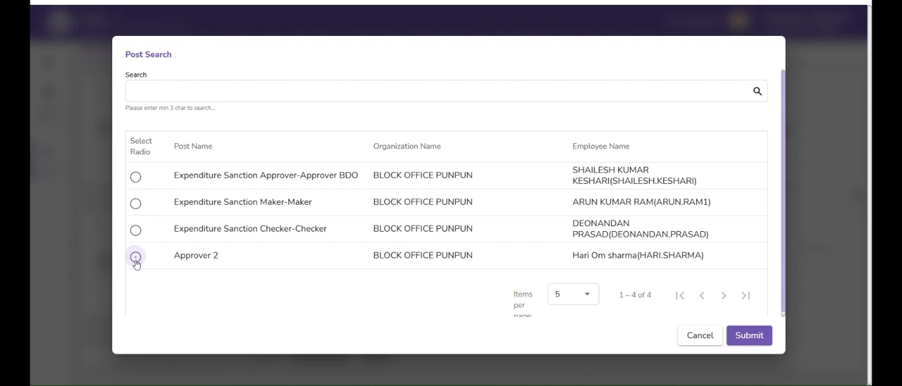
click(730, 340)
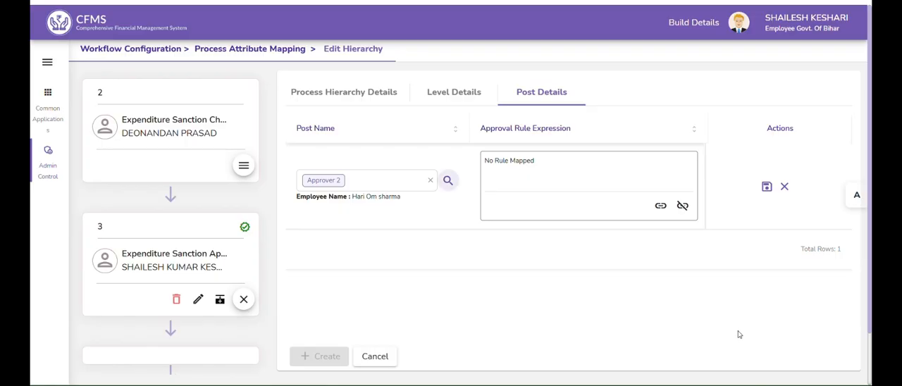
Link a clone of the Sanction Amount Greater than 10k rule with its condition changed to < 100000, and save the row to create level 4
click(662, 206)
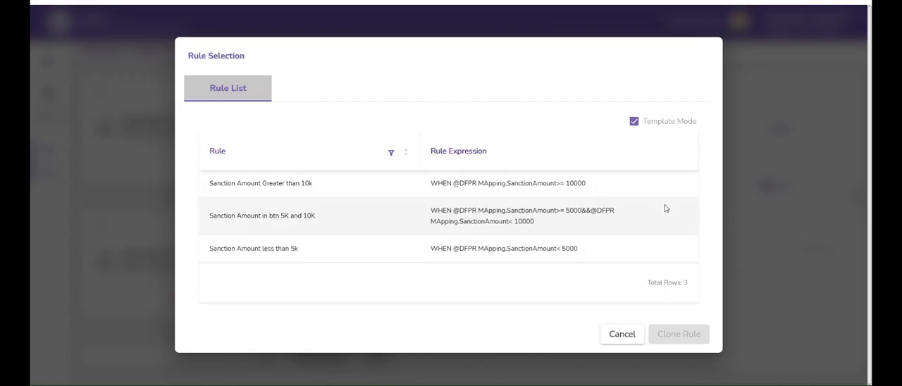
click(507, 194)
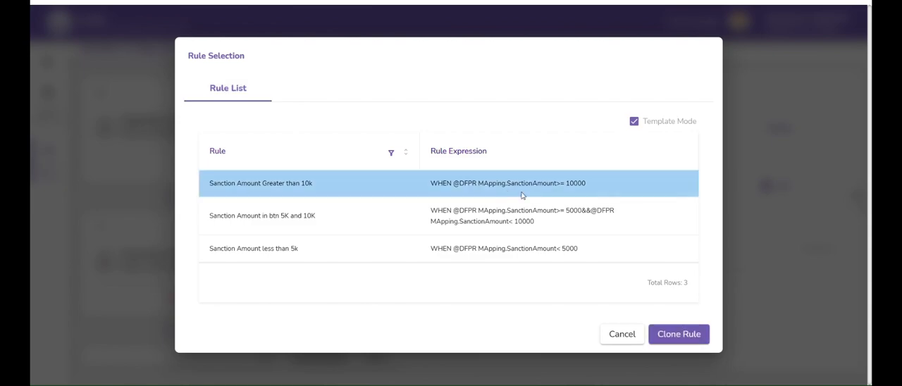
click(661, 333)
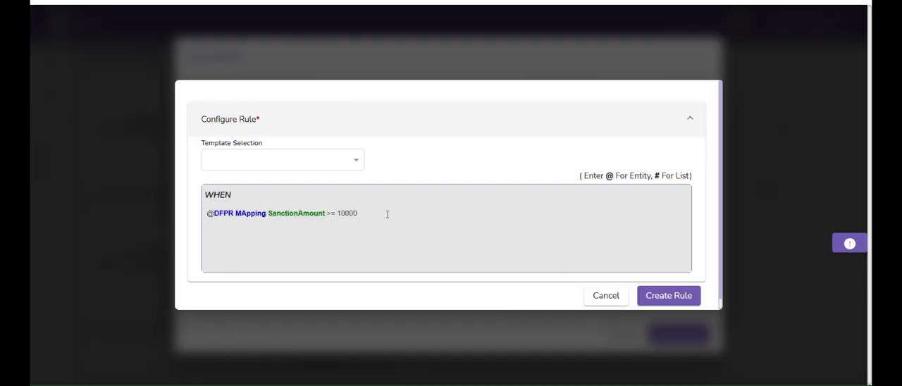
click(380, 217)
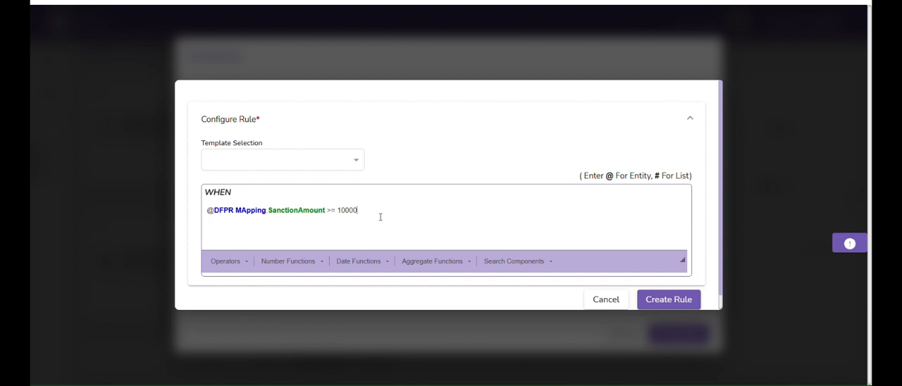
text(0)
drag(338, 210, 326, 210)
key(BackSpace)
text(<)
click(661, 300)
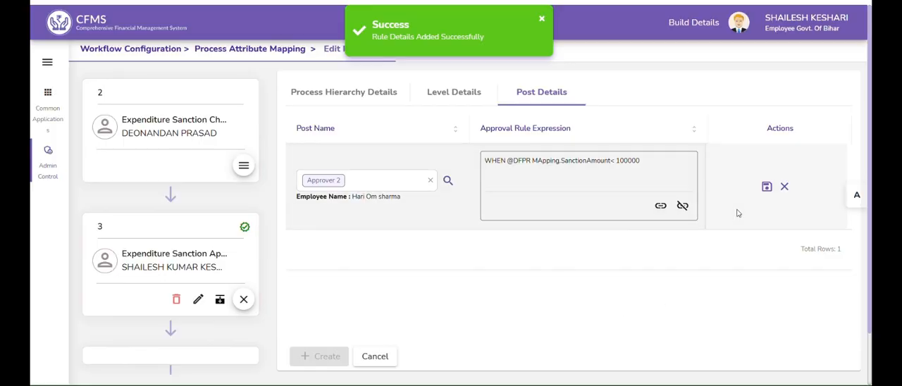
click(766, 186)
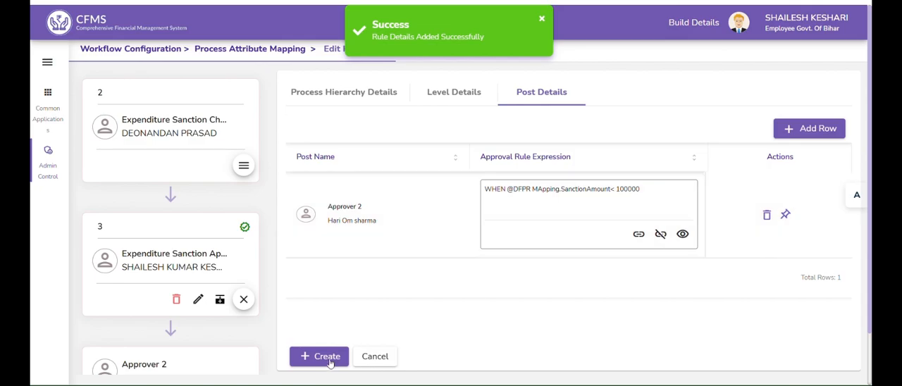
click(321, 356)
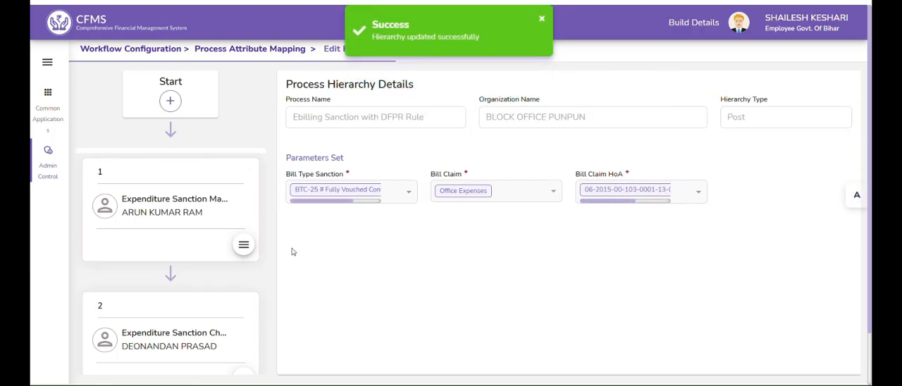